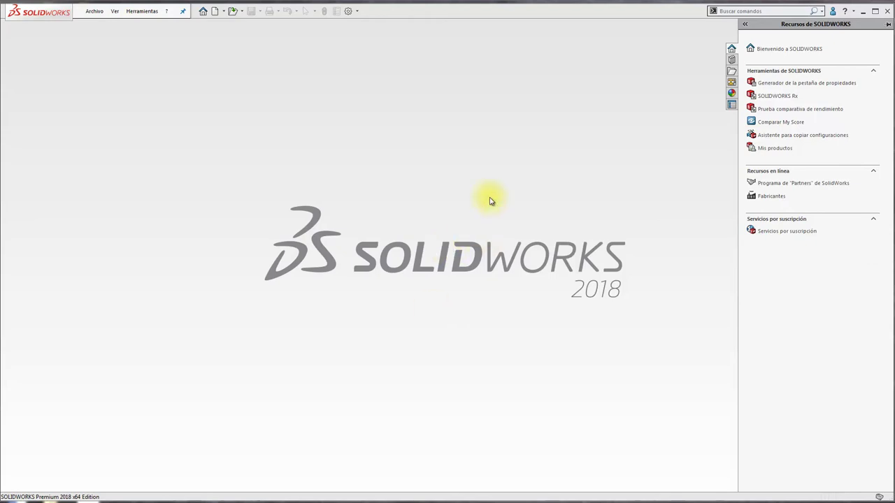
Collapse the SOLIDWORKS Resources pane, then unpin and re-pin the menu bar via the ? menu
{"action": "left_click", "coordinate": [445, 218]}
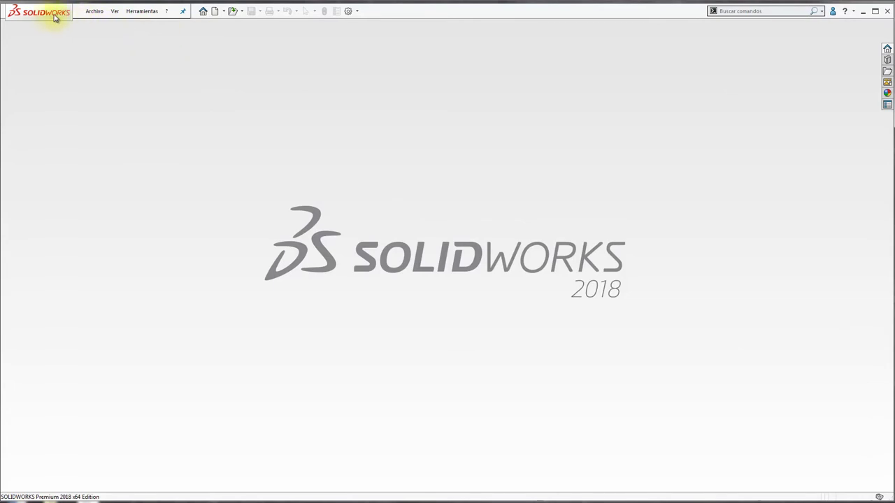
{"action": "left_click", "coordinate": [183, 13]}
{"action": "mouse_move", "coordinate": [39, 11]}
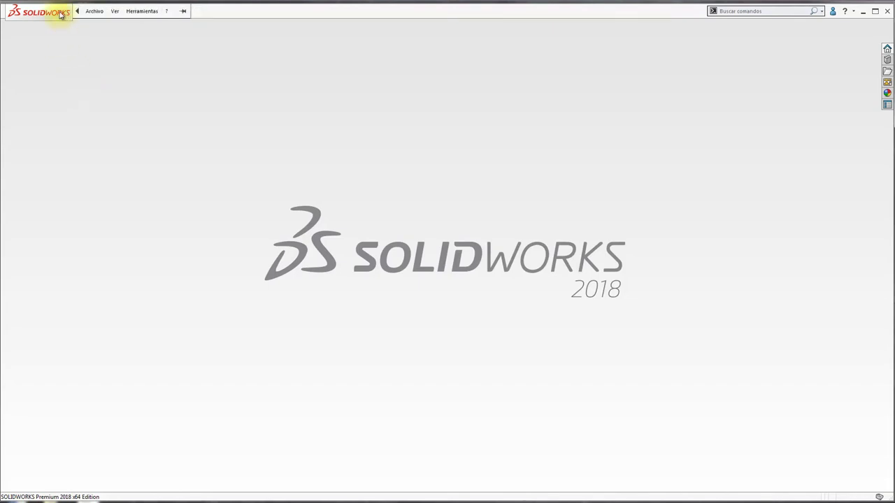
{"action": "left_click", "coordinate": [170, 11]}
{"action": "left_click", "coordinate": [183, 11]}
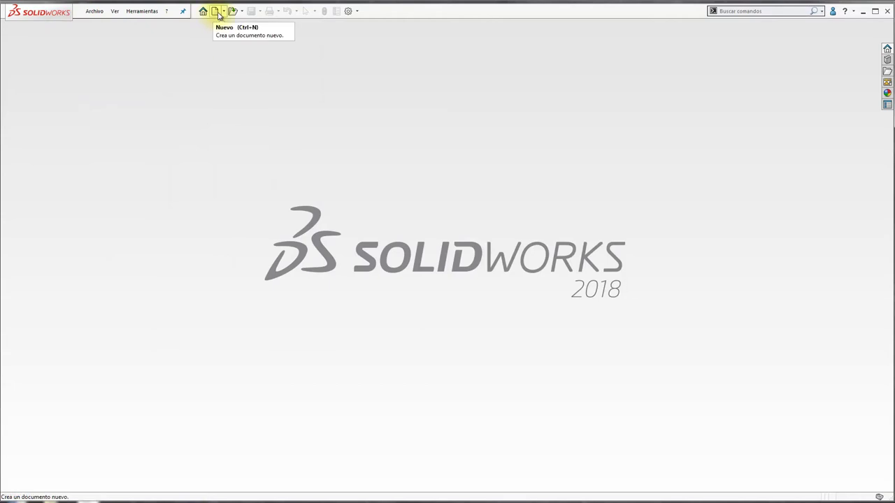
Create a new Pieza (part) document, Pieza1, from the New SOLIDWORKS Document dialog
{"action": "left_click", "coordinate": [218, 14]}
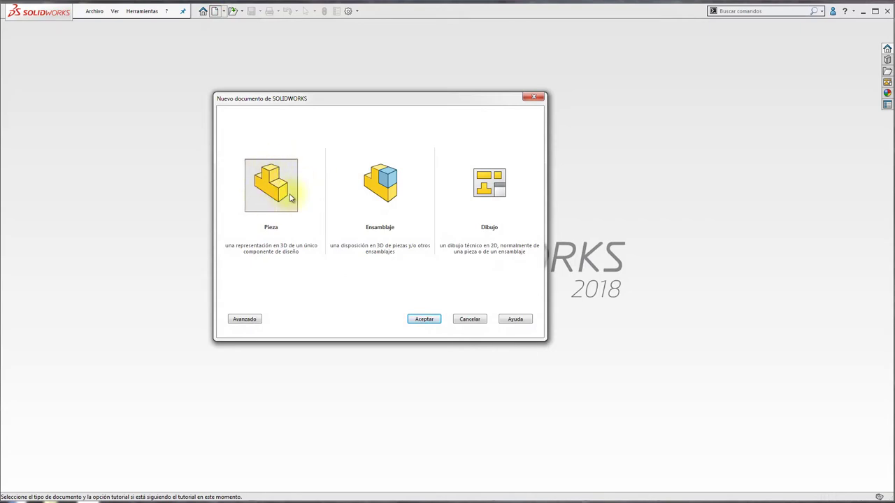
{"action": "left_click", "coordinate": [422, 318]}
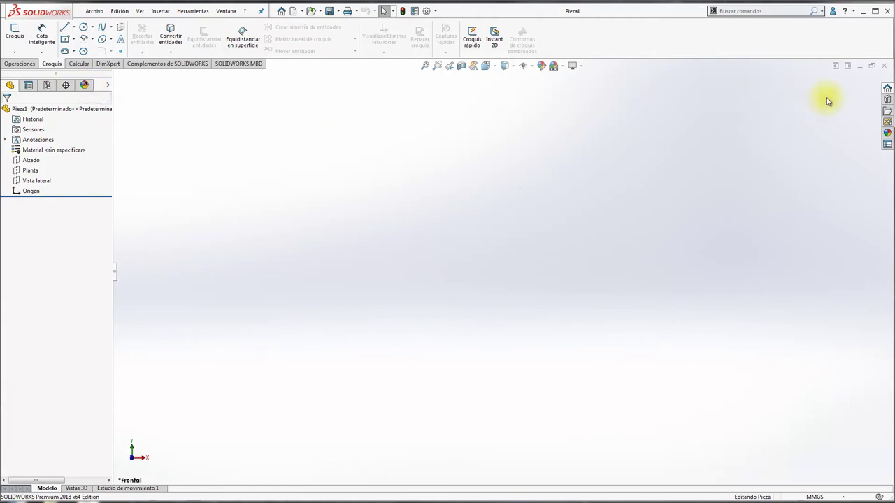
{"action": "left_click", "coordinate": [887, 90]}
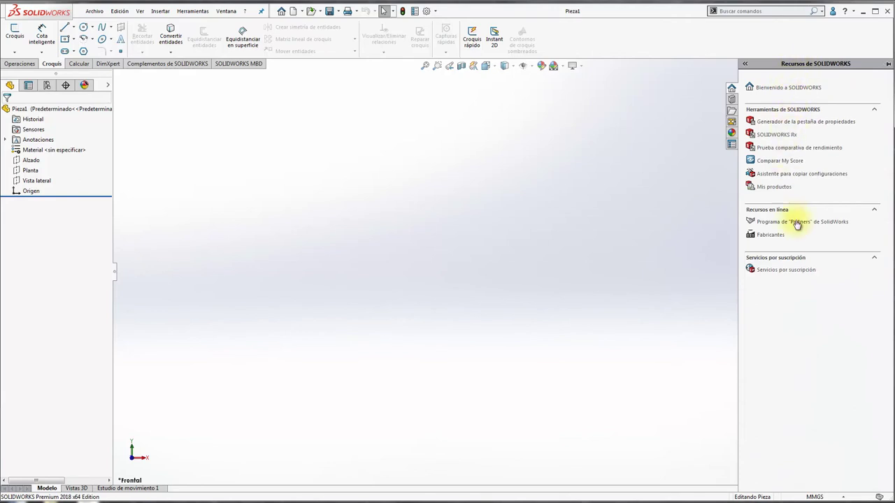
{"action": "left_click", "coordinate": [732, 133]}
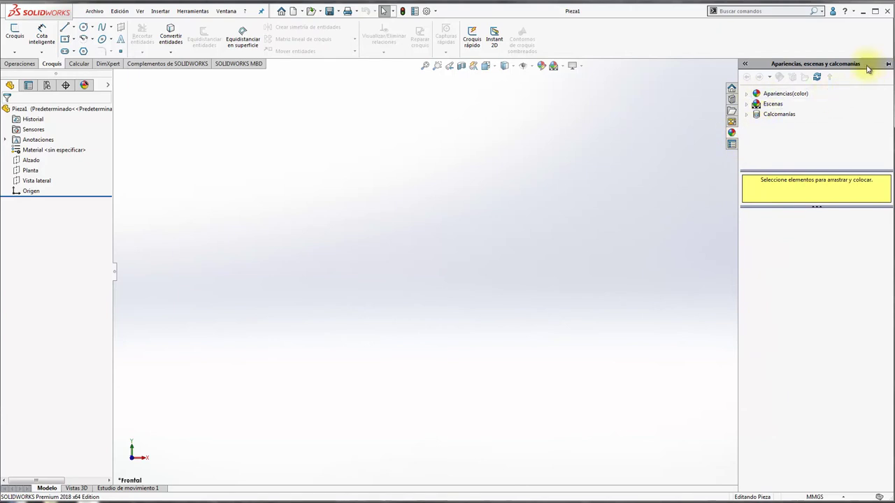
{"action": "left_click", "coordinate": [691, 95]}
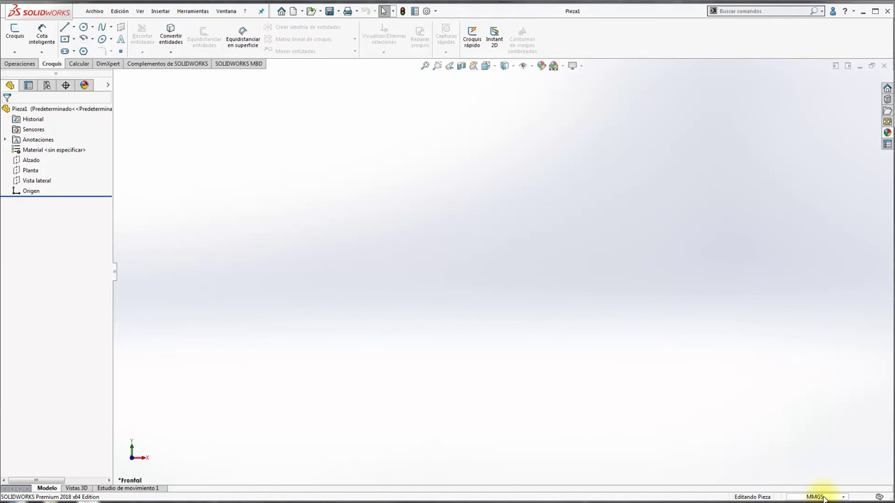
{"action": "left_click", "coordinate": [825, 497]}
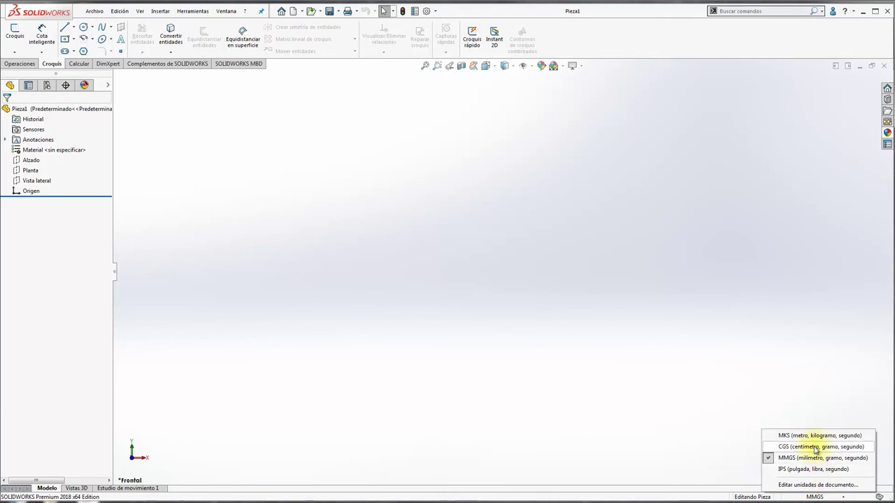
{"action": "left_click", "coordinate": [756, 377]}
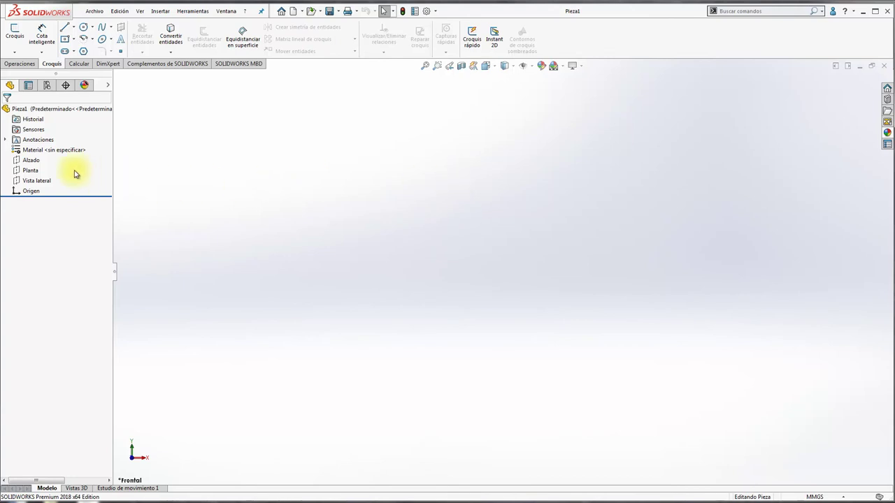
Select Alzado, Planta, Vista lateral and Origen, orbiting to see them in 3D
{"action": "left_click", "coordinate": [31, 162]}
{"action": "left_click", "coordinate": [30, 170], "text": "ctrl"}
{"action": "left_click", "coordinate": [35, 180], "text": "ctrl"}
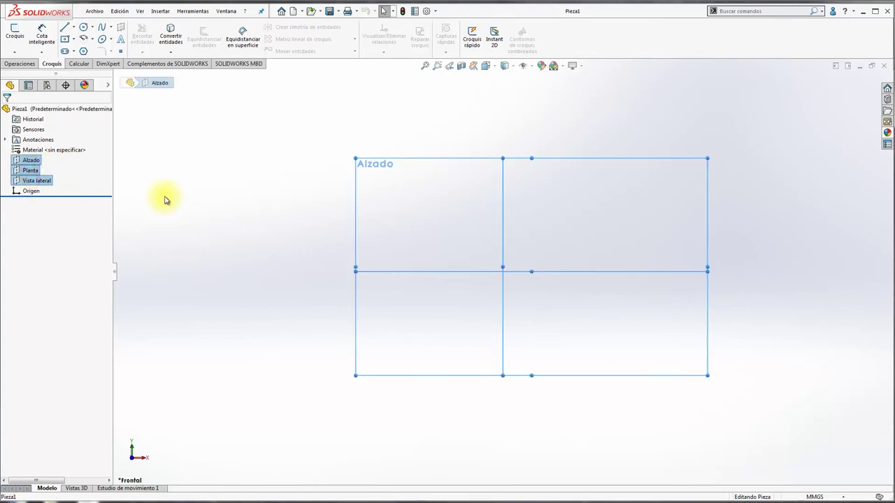
{"action": "middle_click_drag", "start_coordinate": [269, 190], "coordinate": [253, 231]}
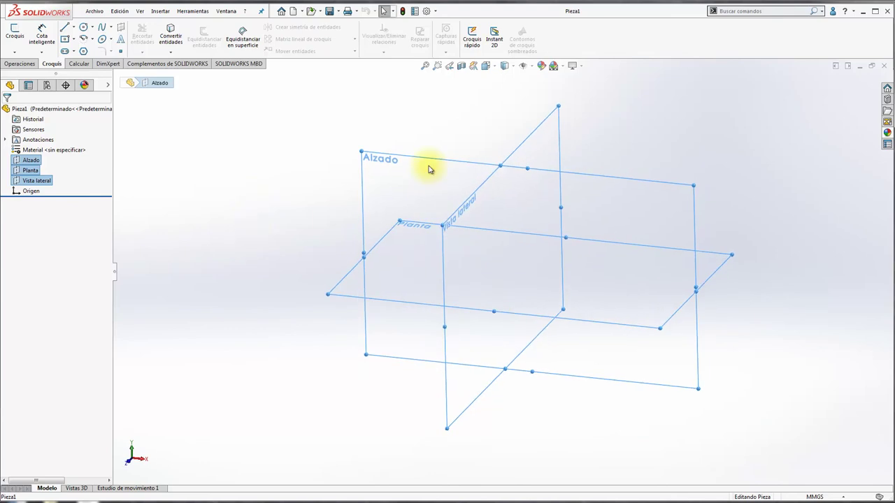
{"action": "left_click", "coordinate": [31, 191], "text": "ctrl"}
{"action": "mouse_move", "coordinate": [286, 184]}
{"action": "middle_mouse_down"}
{"action": "mouse_move", "coordinate": [303, 130]}
{"action": "mouse_move", "coordinate": [295, 168]}
{"action": "middle_mouse_up"}
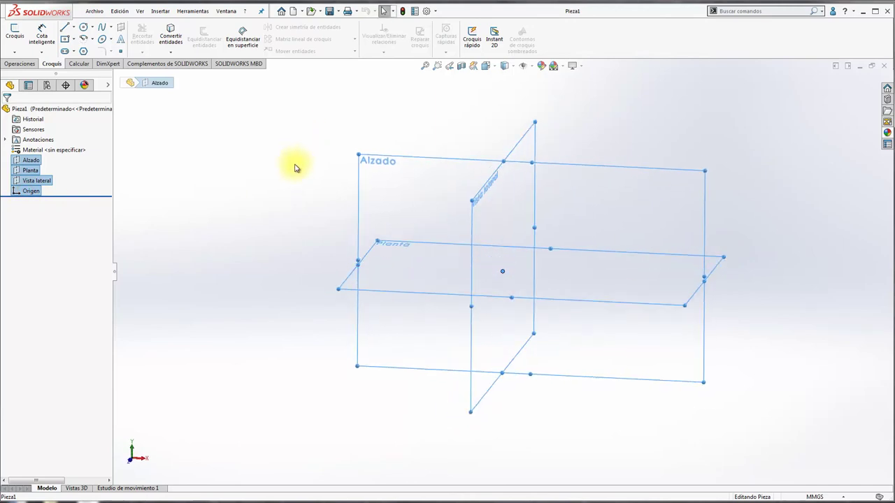
Clear the selection so only the Planta plane is shown and outlined
{"action": "left_click", "coordinate": [296, 153]}
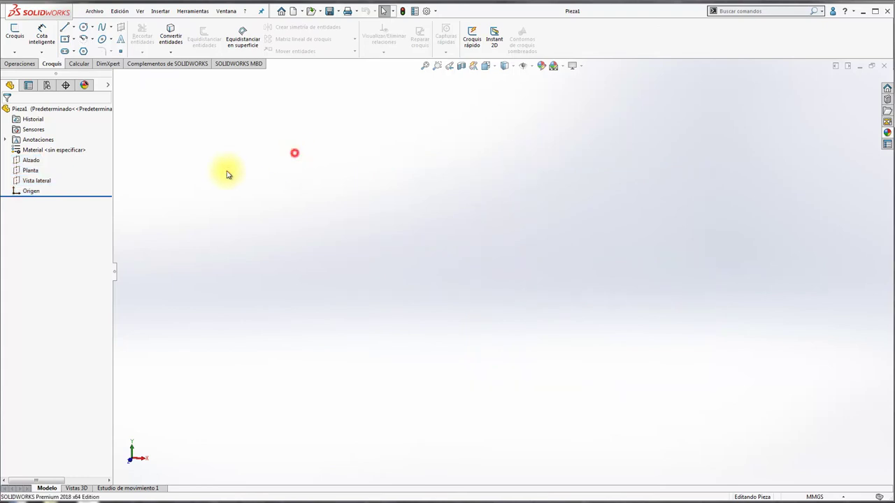
{"action": "left_click", "coordinate": [28, 191]}
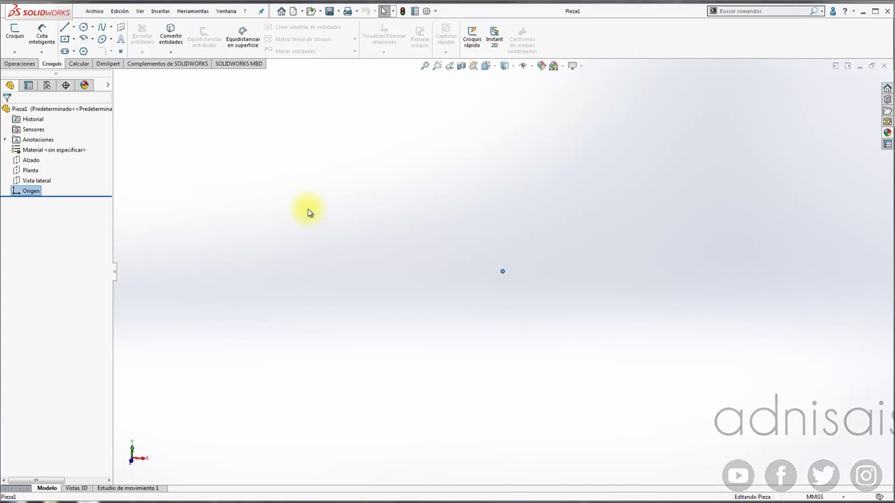
{"action": "left_click", "coordinate": [29, 172]}
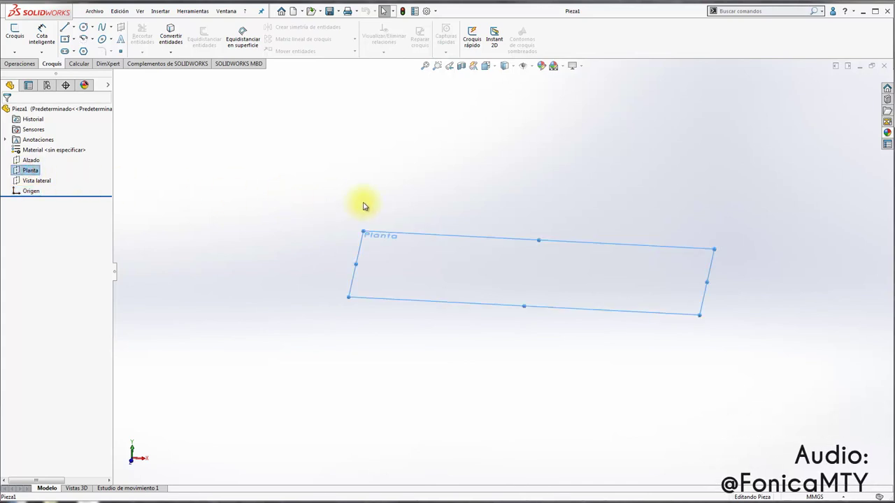